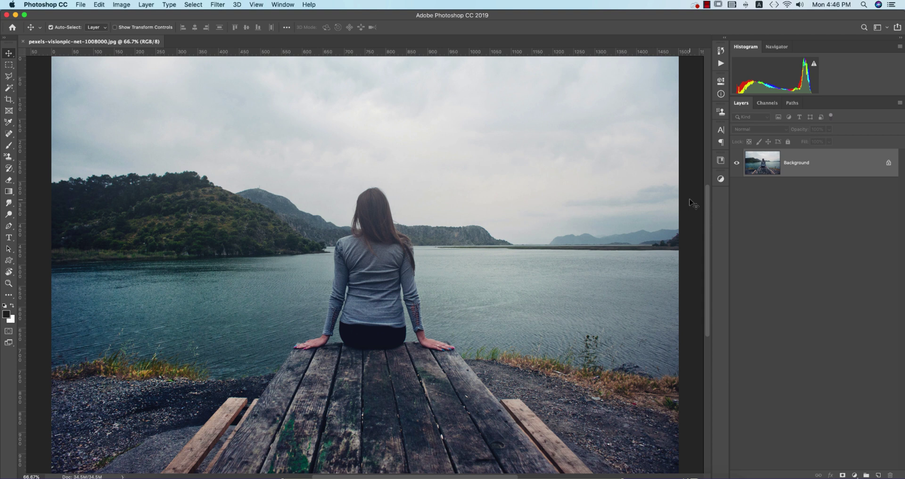
Duplicate the photo onto a new layer and open it in the Camera Raw Filter
key("super+j")
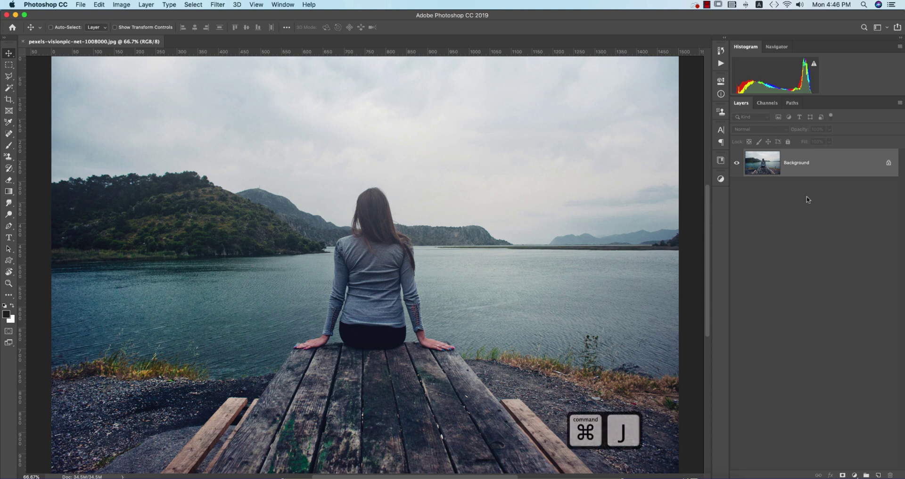
left_click(218, 4)
left_click(228, 59)
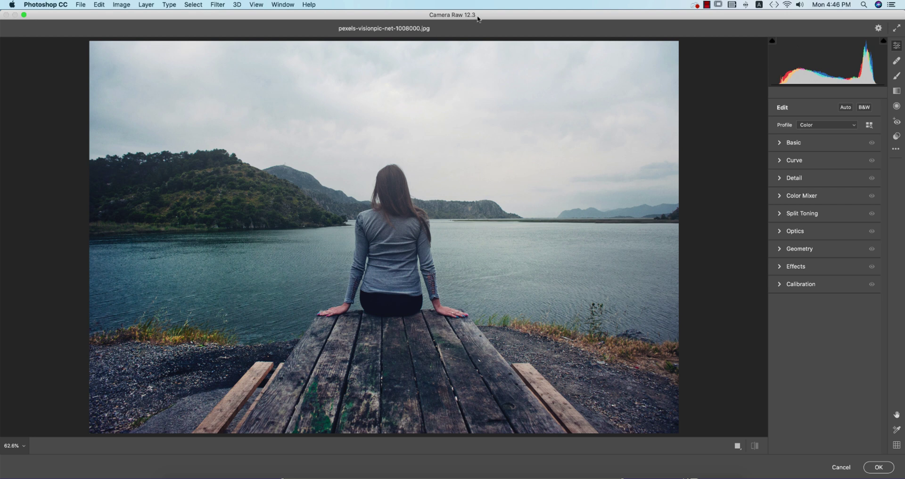
Load the Mountain.xmp settings file for a darker, moody teal grade
left_click(894, 151)
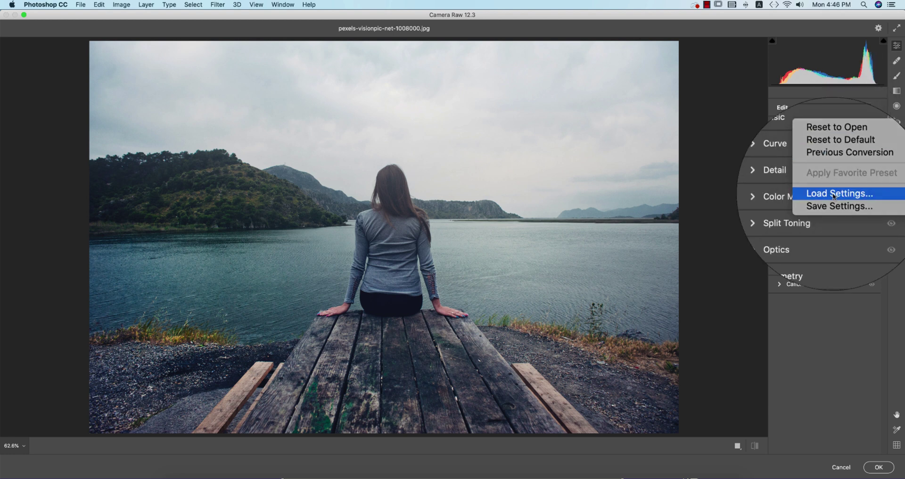
left_click(833, 178)
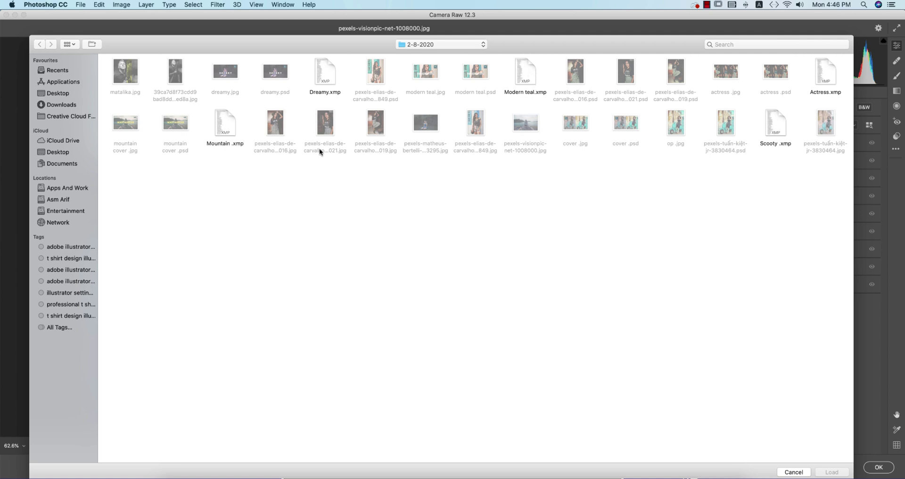
left_click(231, 121)
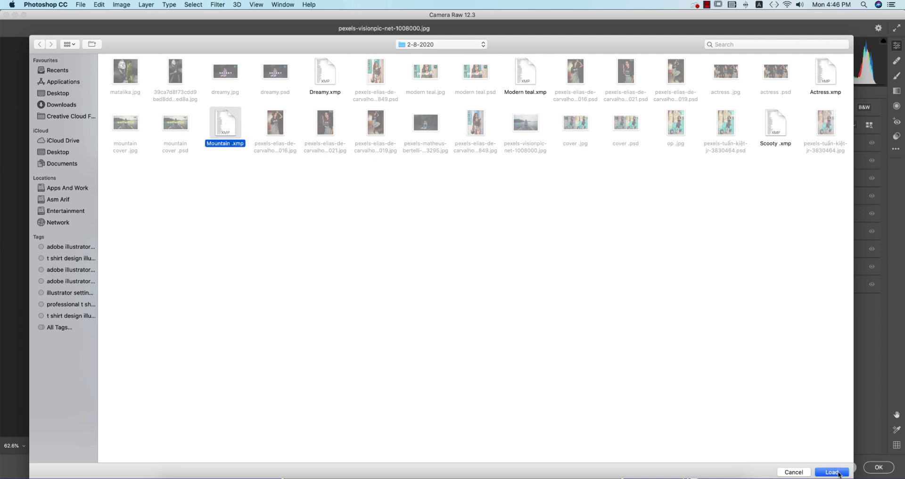
left_click(833, 472)
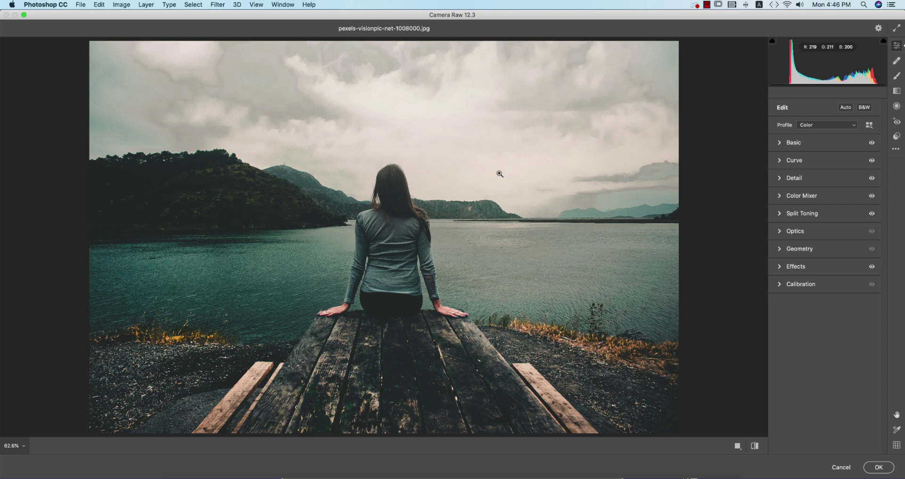
left_click(780, 142)
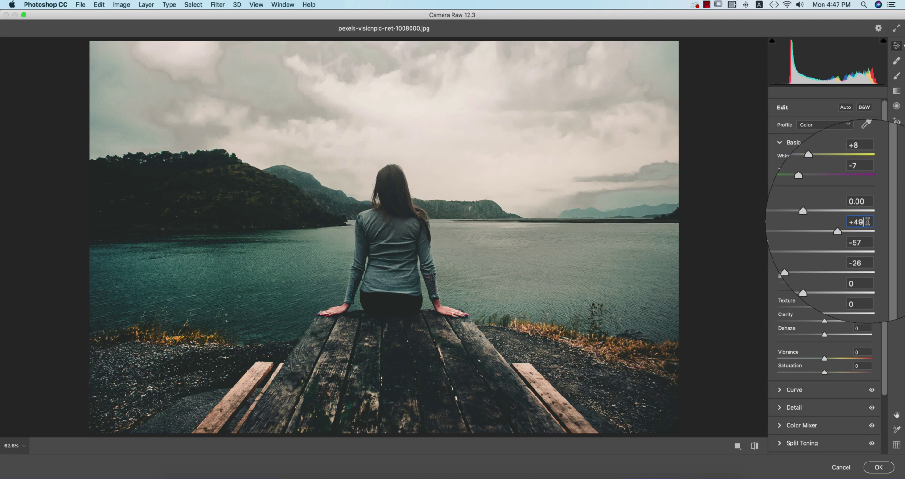
left_click(865, 227)
left_click(866, 235)
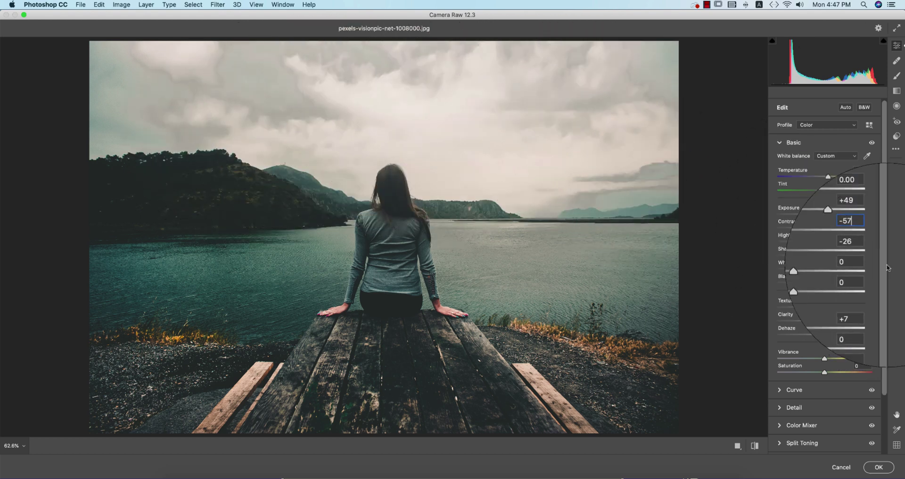
left_click(868, 250)
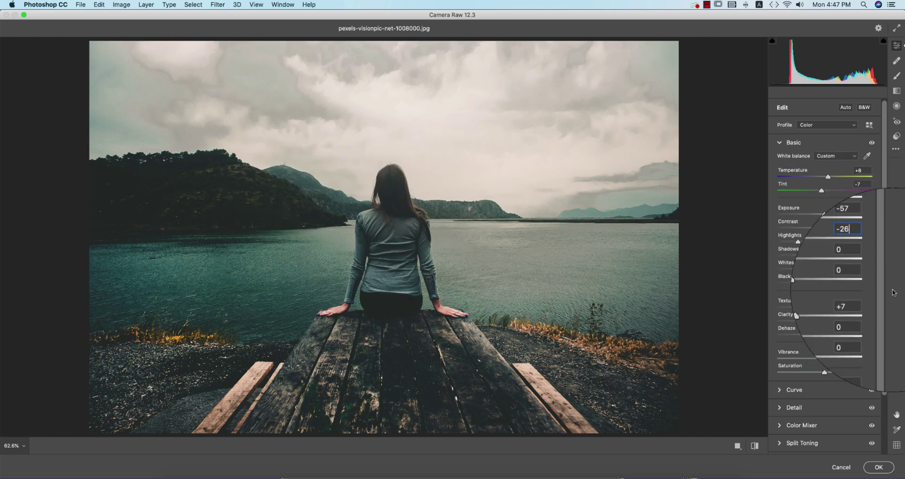
left_click(866, 301)
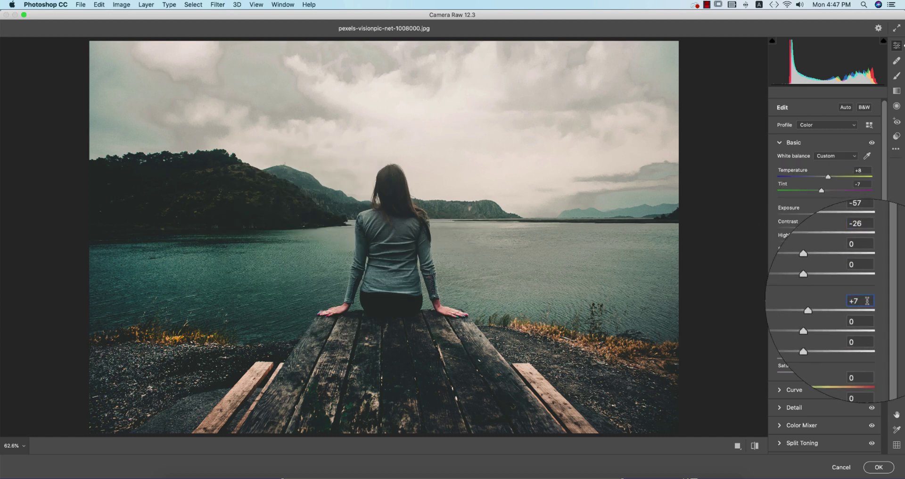
scroll(830, 264, "down", 1)
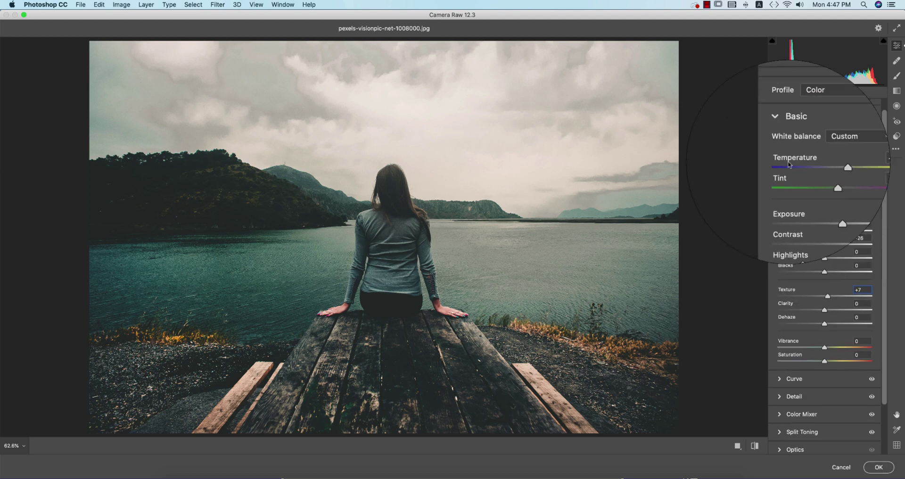
left_click(780, 150)
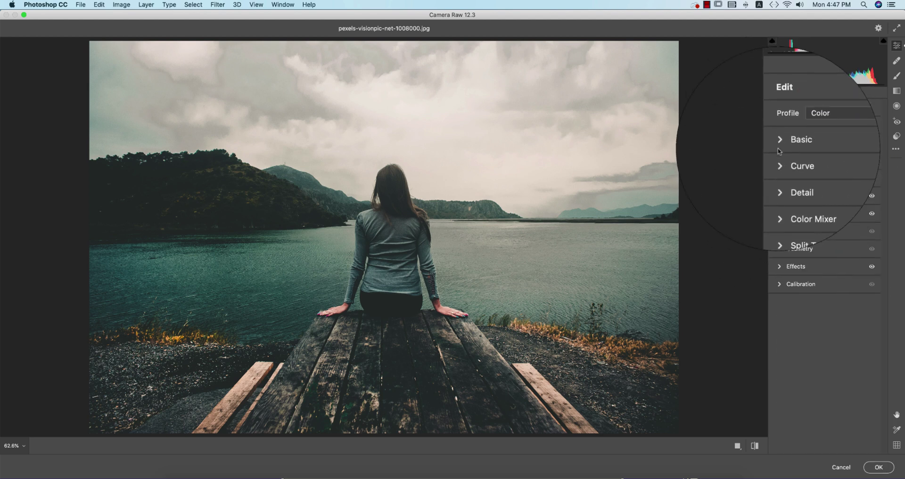
Lower the tone curve's top-right point slightly, then check the red, green and blue channel curves
left_click(781, 161)
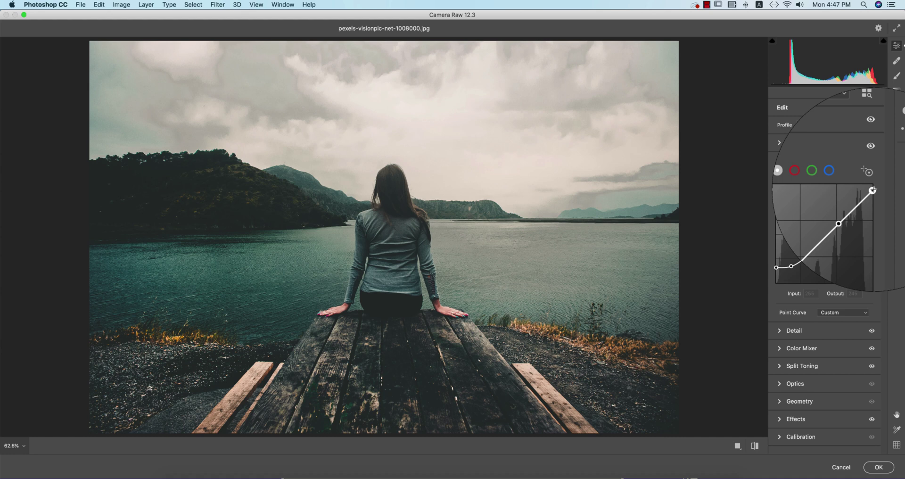
left_click_drag(873, 189, 873, 191)
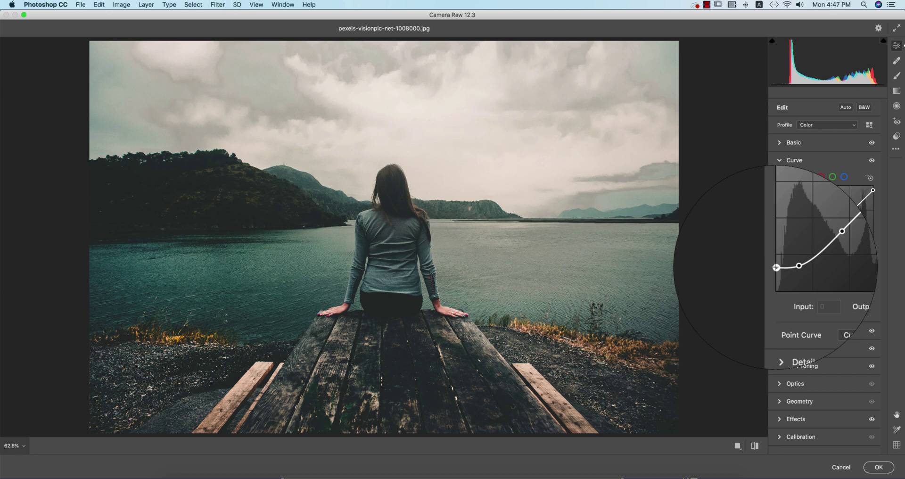
left_click(820, 178)
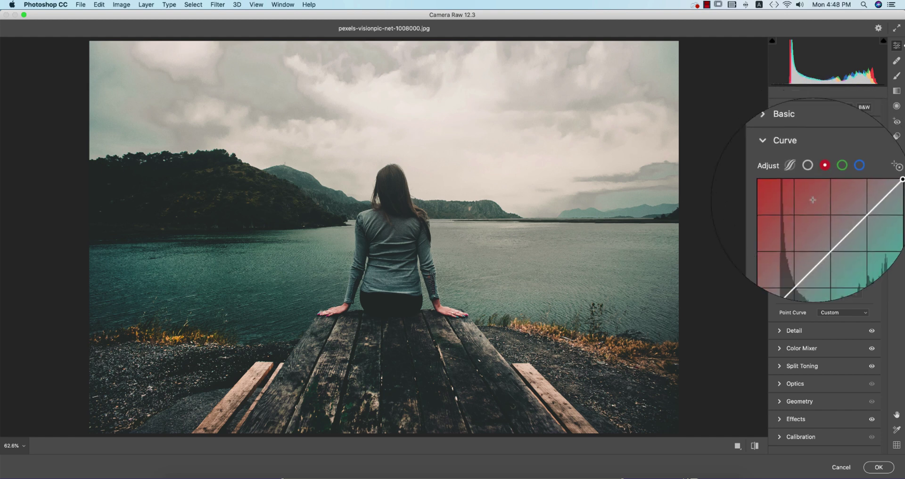
left_click(833, 177)
left_click(849, 177)
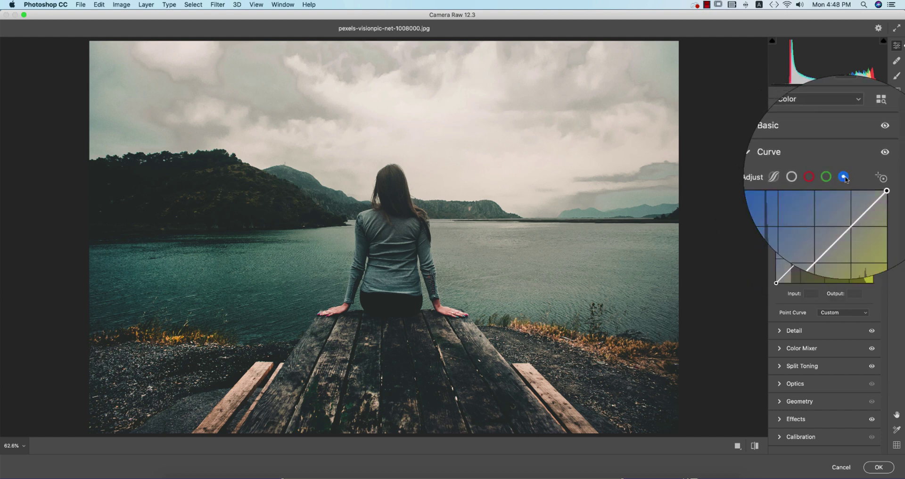
left_click(833, 179)
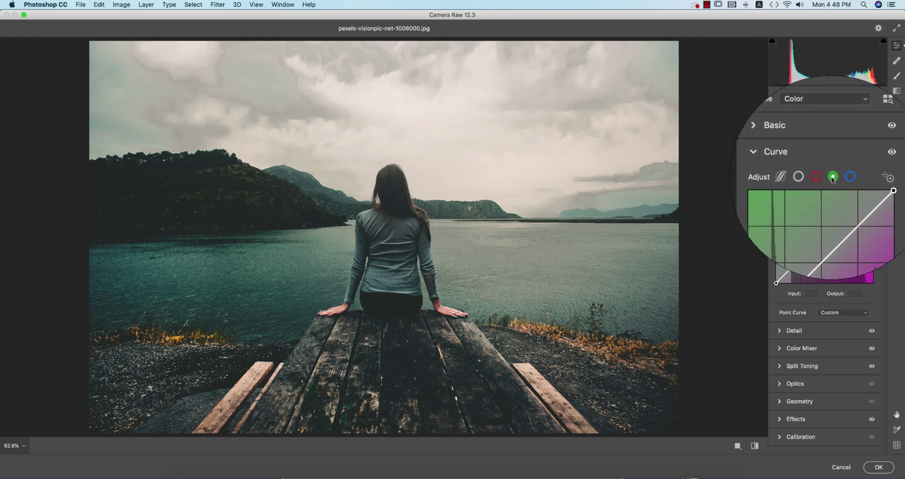
Set the Detail sharpening amount to 62 and review its radius, detail and masking settings
left_click(780, 161)
left_click(781, 179)
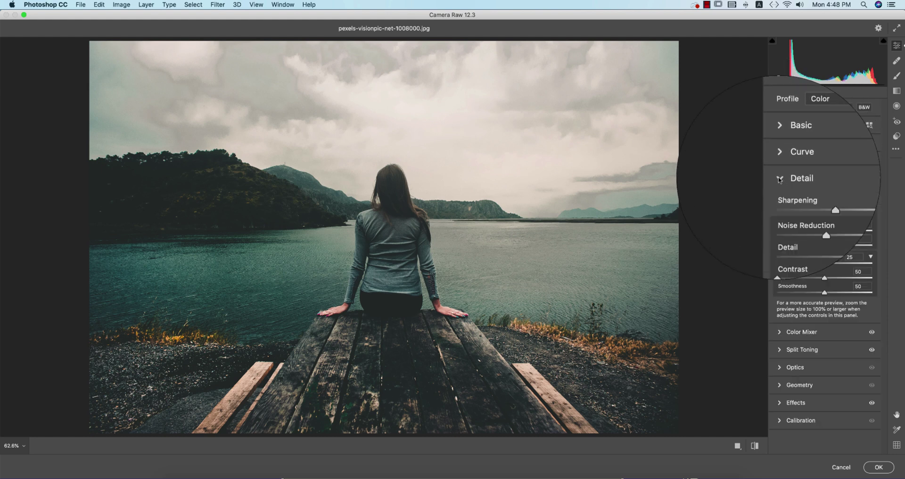
left_click(856, 193)
type("62")
key("Return")
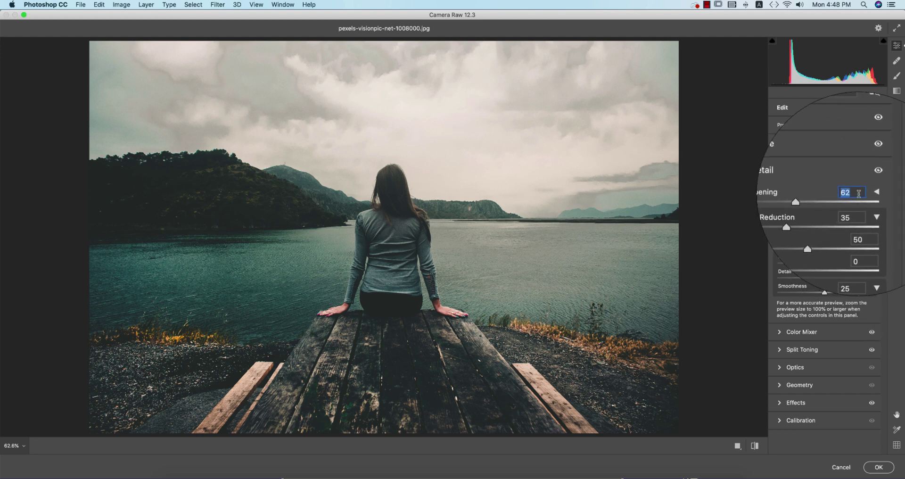
left_click(871, 193)
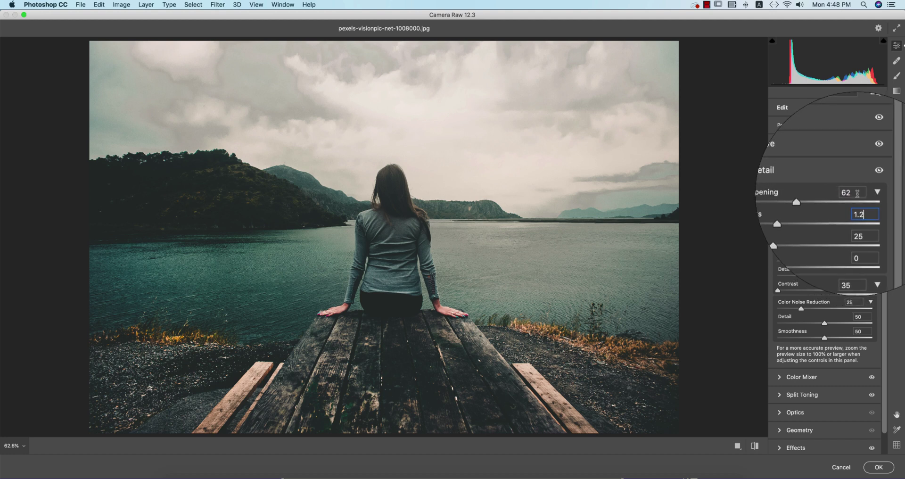
left_click(855, 193)
double_click(855, 193)
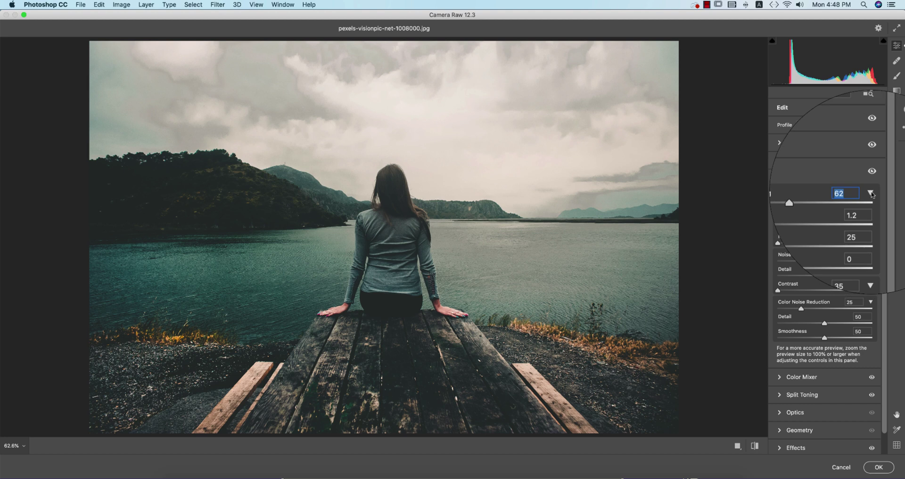
left_click(871, 193)
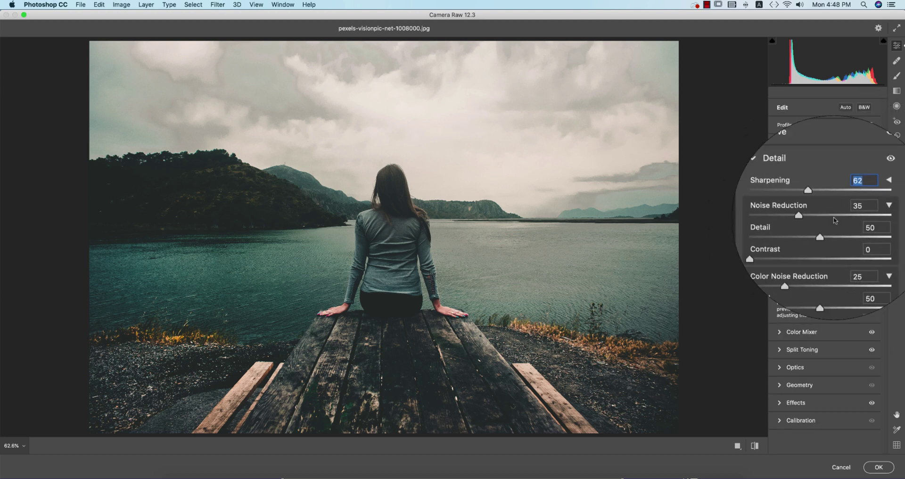
Review the noise reduction values: luminance 35 and color noise reduction 25
key("Tab")
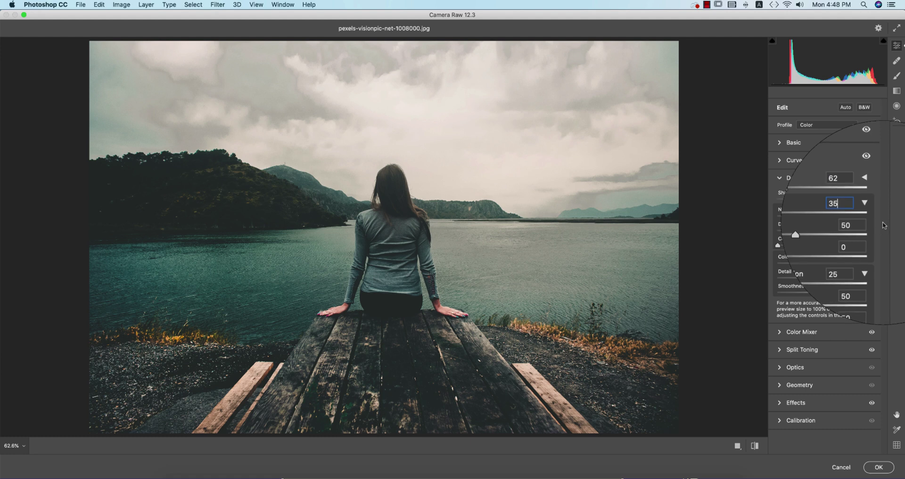
left_click(867, 225)
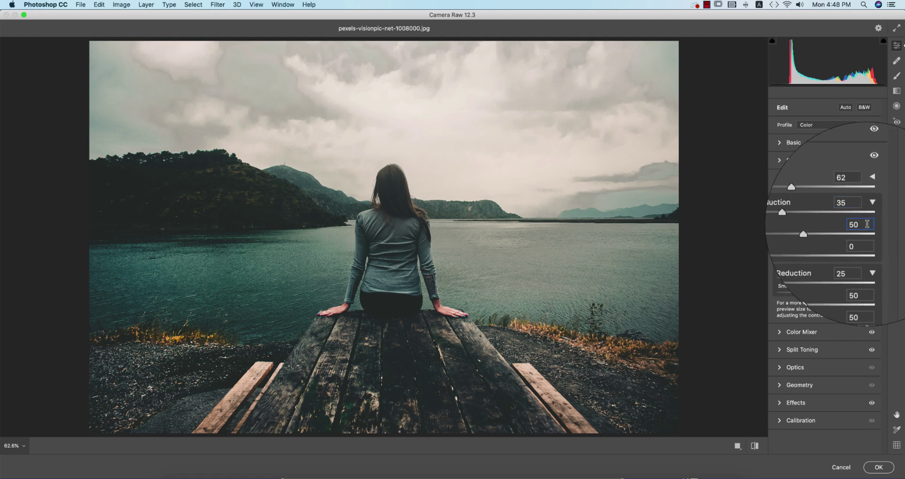
left_click(871, 210)
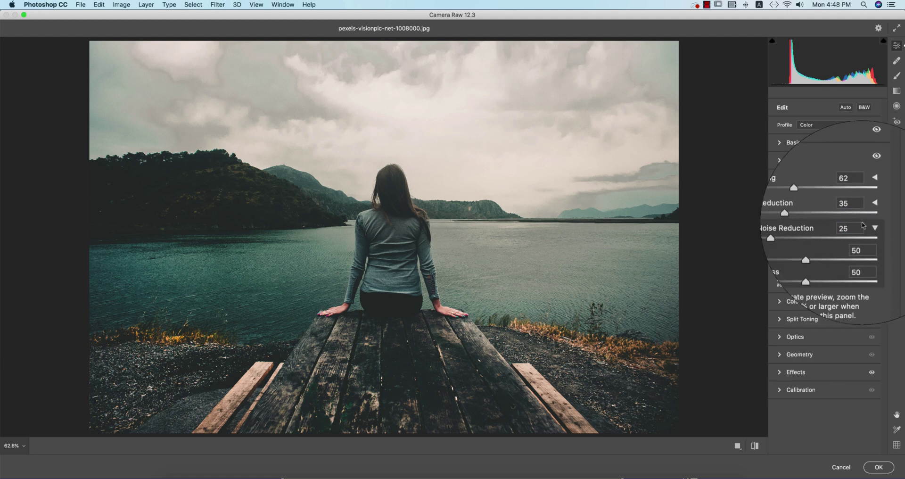
left_click(856, 229)
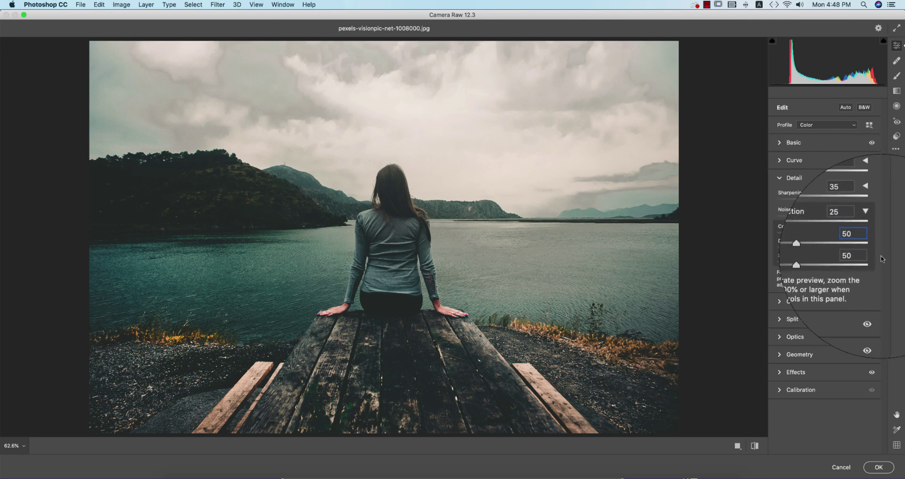
key("Tab")
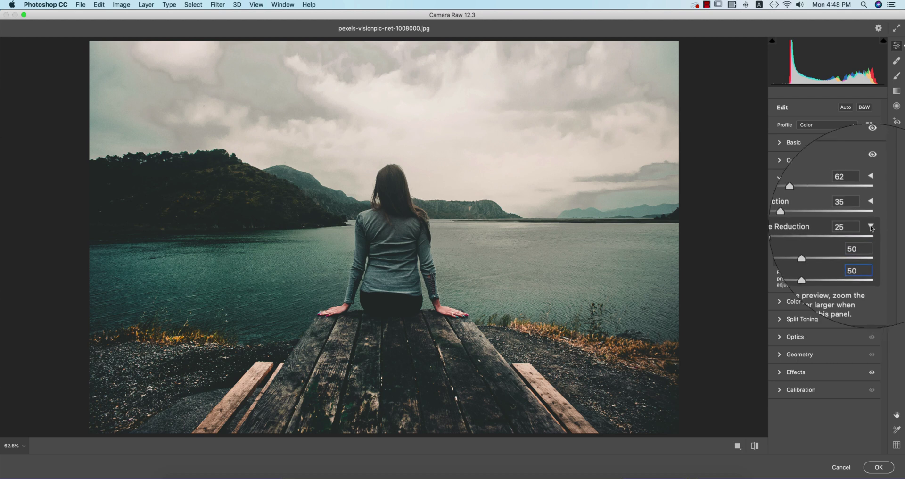
left_click(870, 225)
Adjust Color Mixer HSL saturation, with Greens at -74 and Blues at -44
left_click(780, 177)
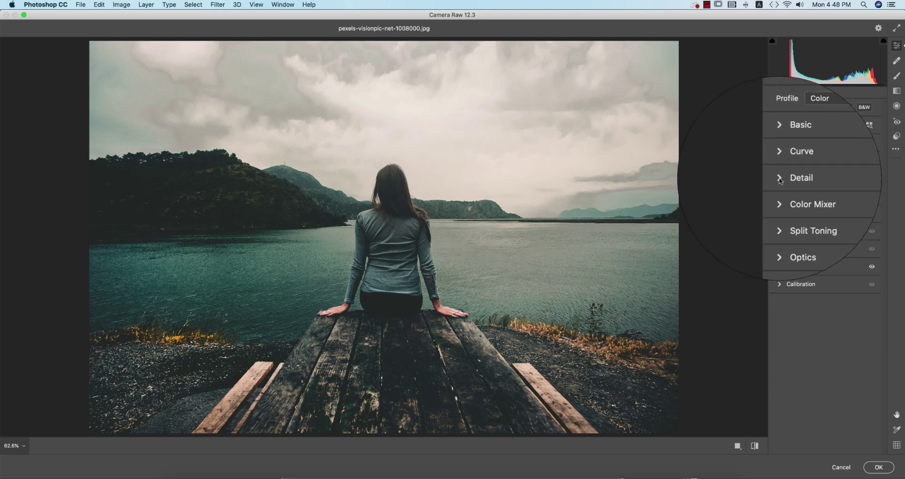
left_click(783, 203)
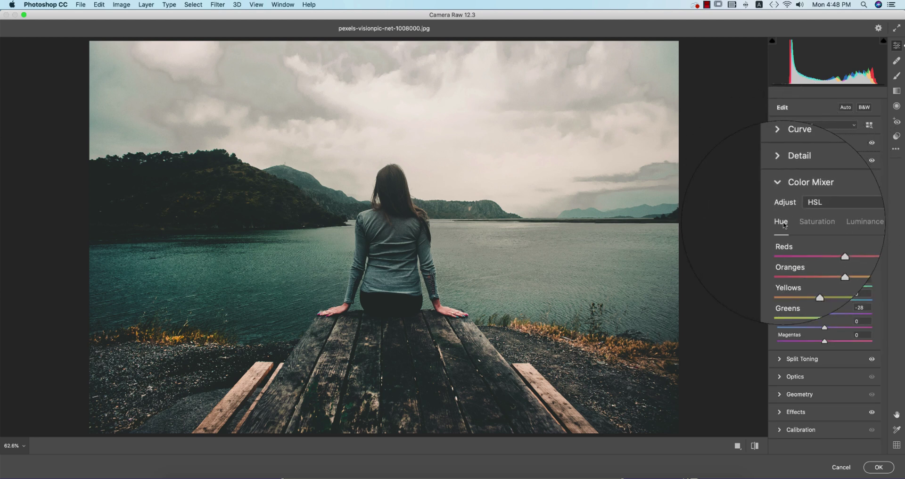
left_click(782, 222)
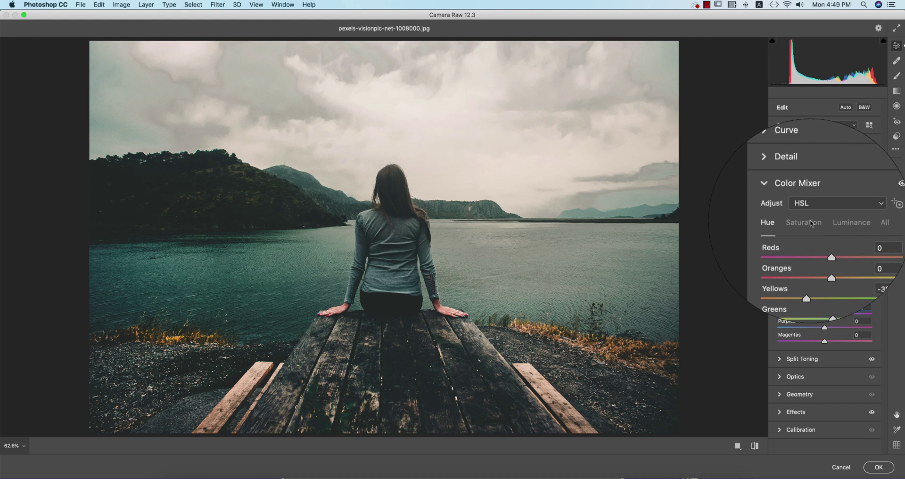
left_click(804, 222)
left_click(866, 251)
type("-6")
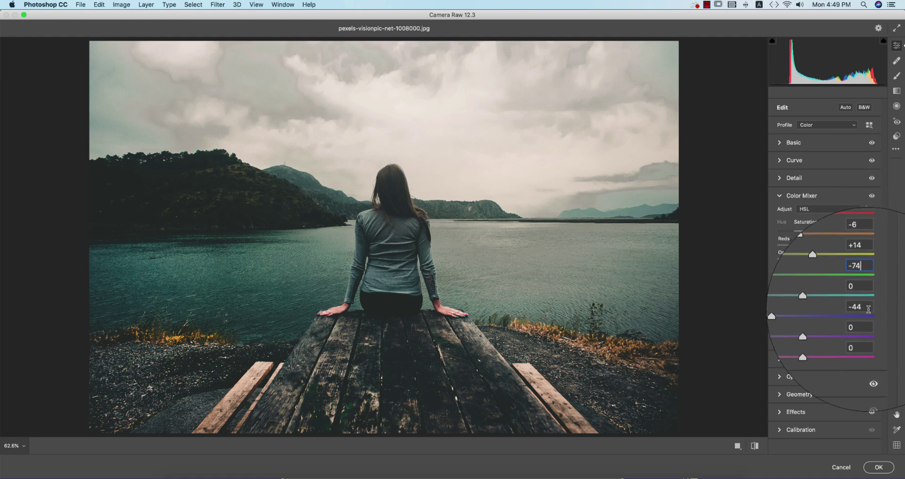
left_click(868, 308)
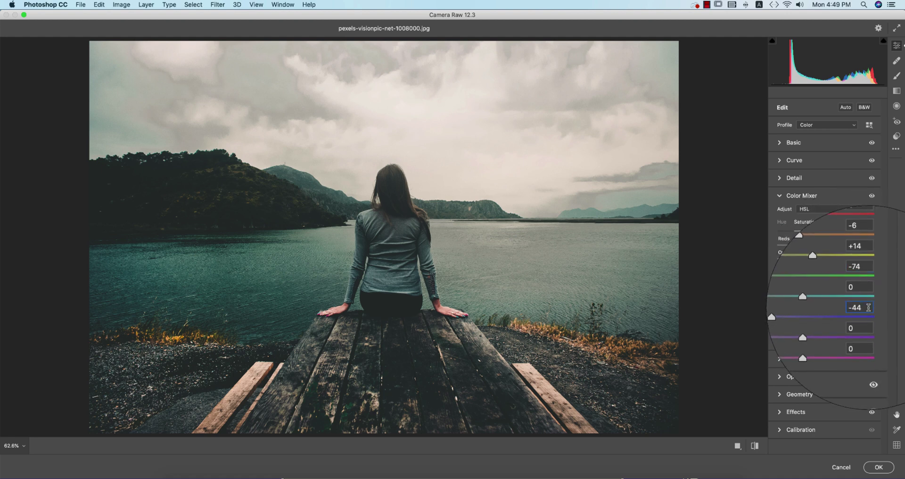
Set HSL luminance to Oranges +72, Yellows +63, Greens -100 and Blues +36
left_click(830, 222)
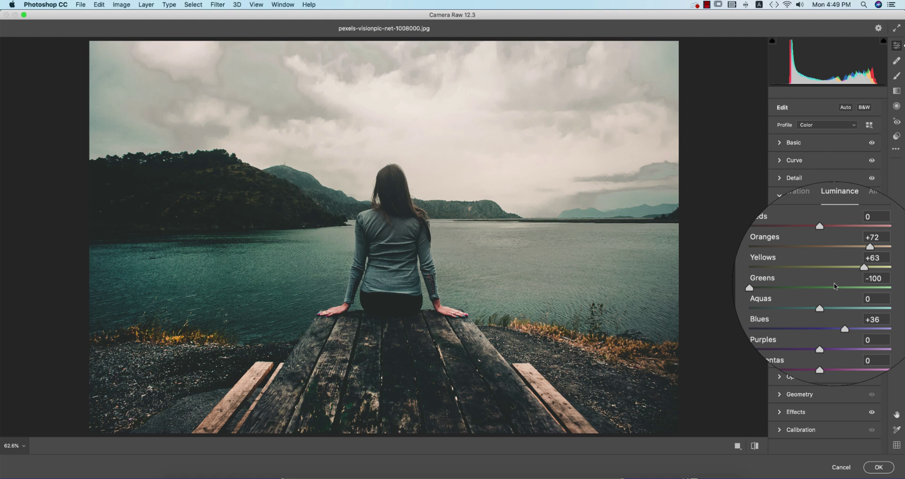
left_click(866, 252)
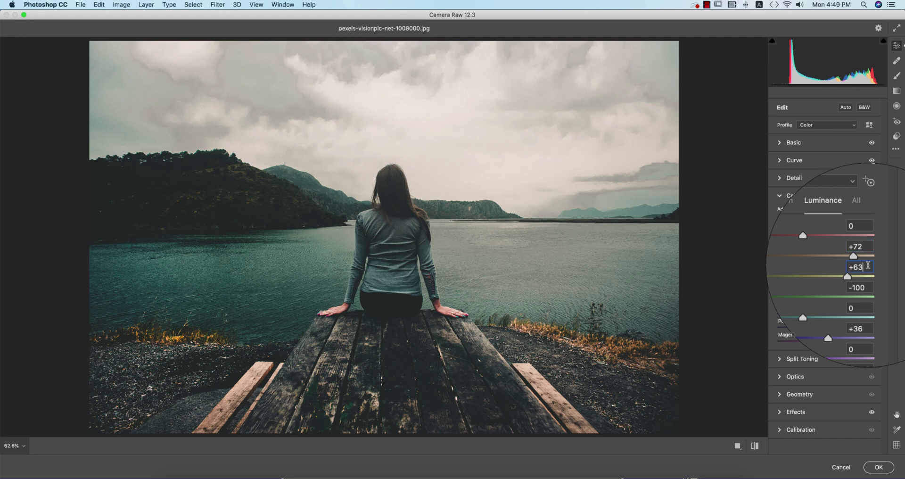
left_click(867, 280)
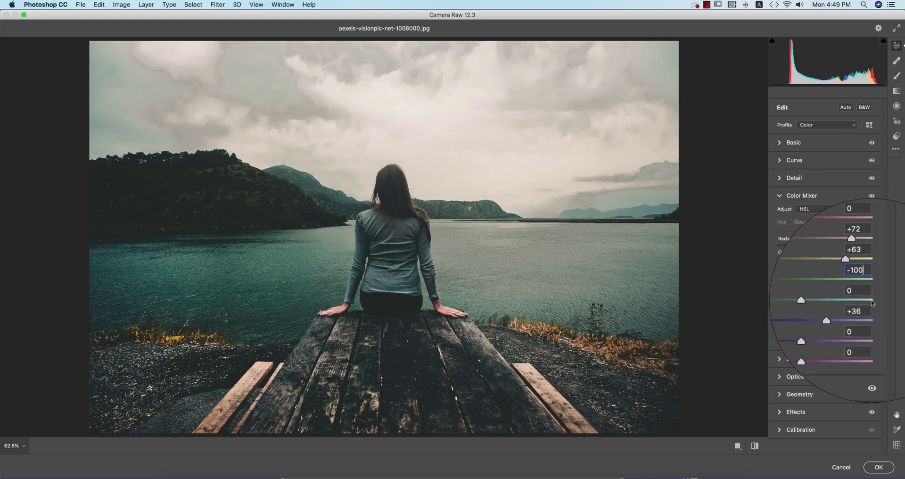
left_click(869, 307)
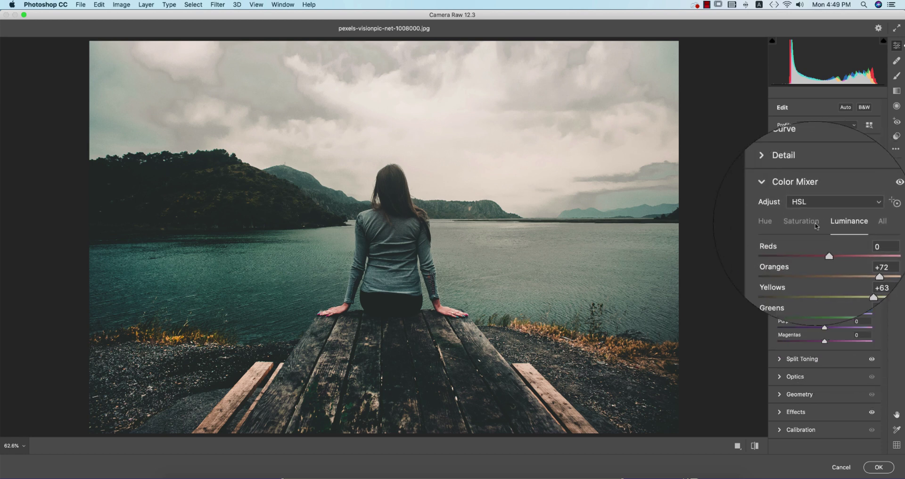
left_click(780, 197)
Set split toning highlights to hue 34, saturation 11, and shadows to hue 173, saturation 6
left_click(780, 214)
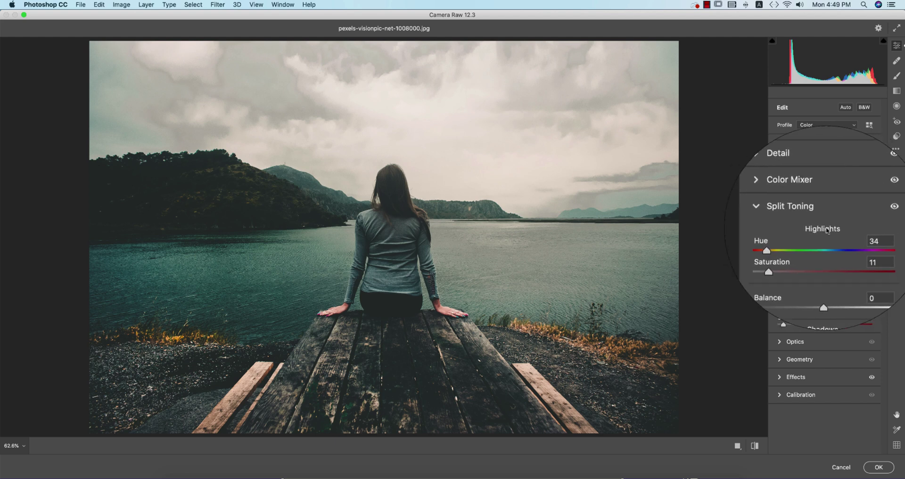
left_click(866, 236)
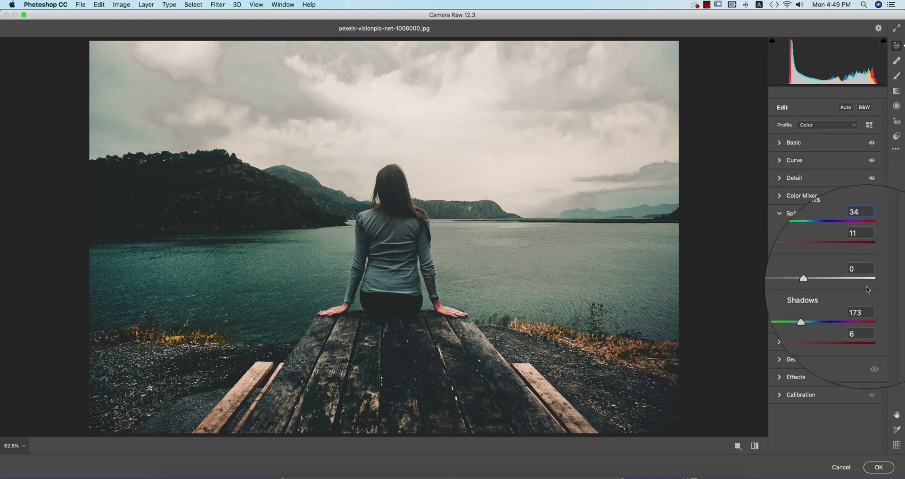
left_click(863, 251)
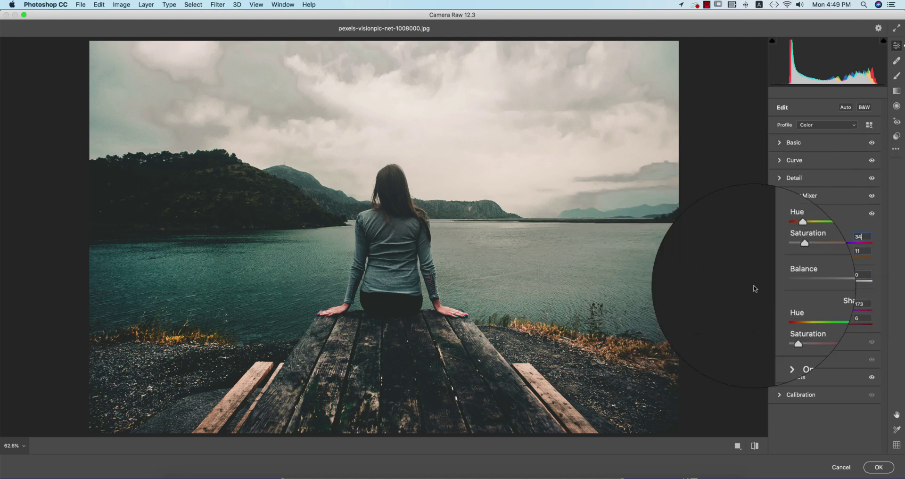
left_click(864, 250)
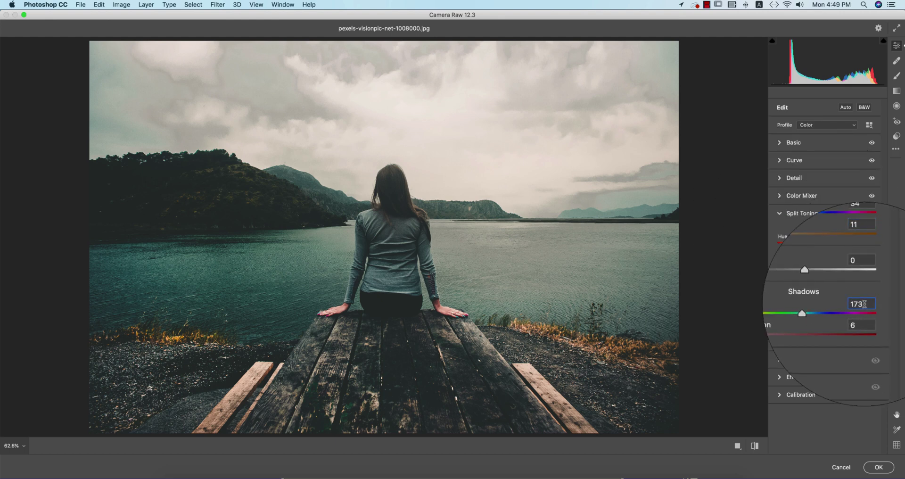
double_click(862, 305)
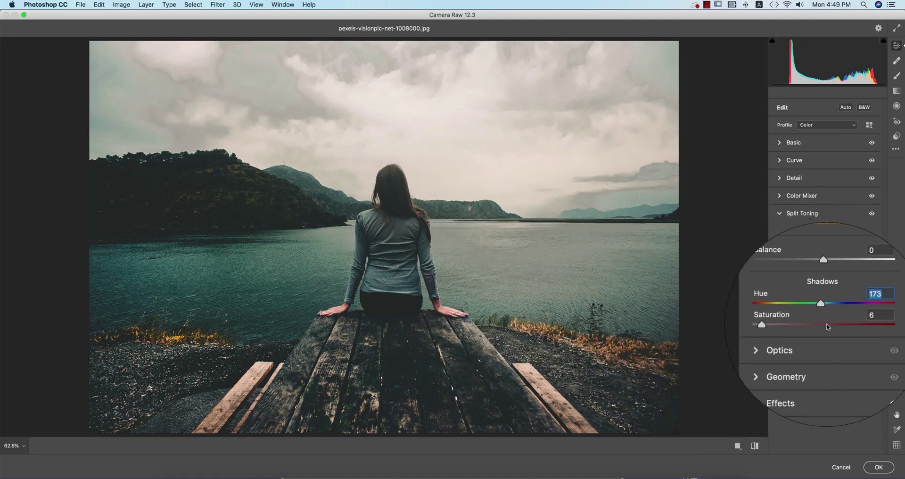
Set the Effects vignetting amount to -5
left_click(779, 220)
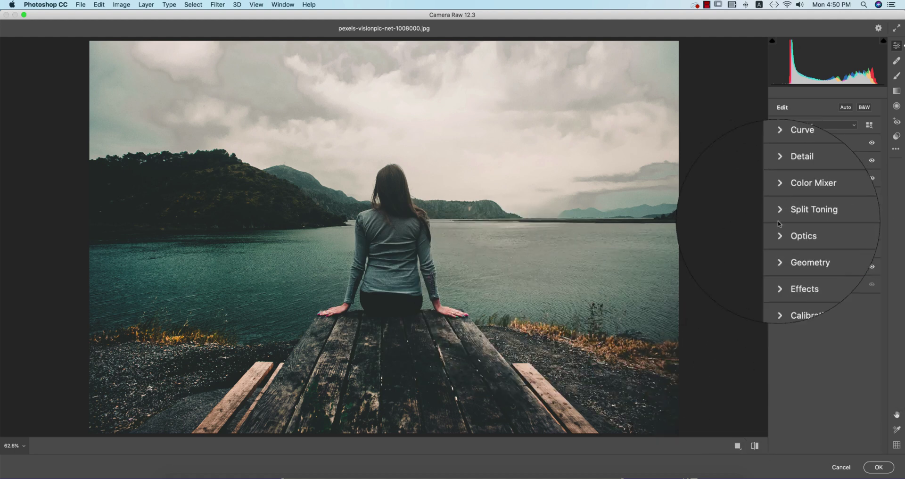
left_click(780, 268)
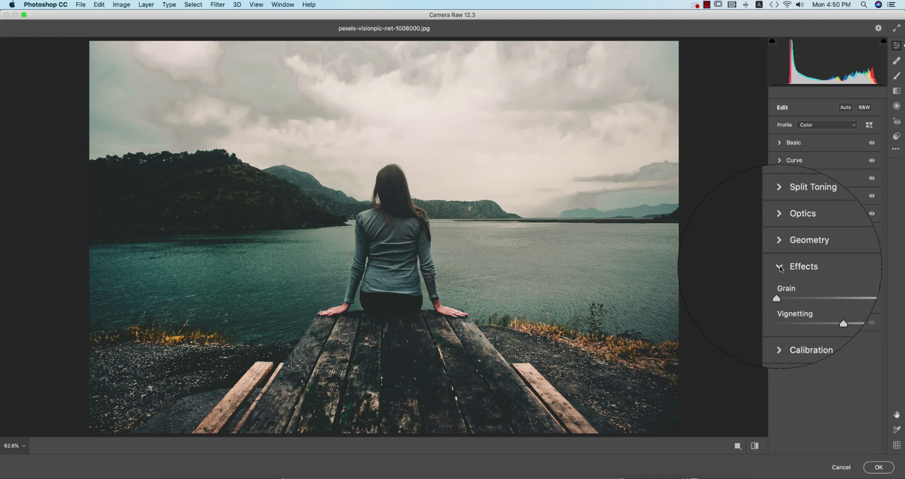
left_click(854, 298)
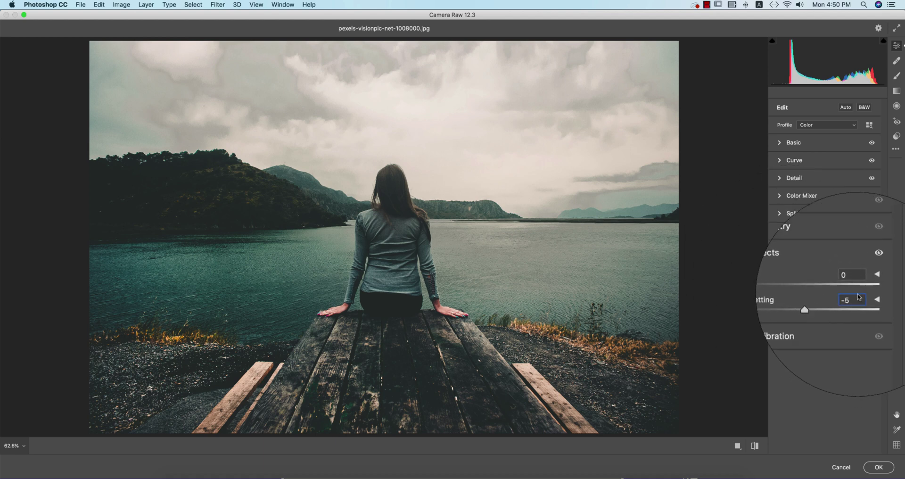
left_click(780, 267)
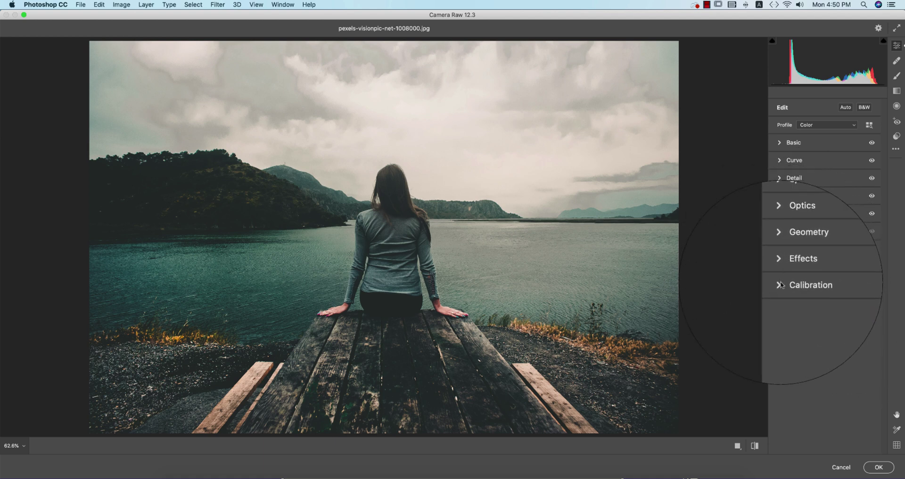
Check calibration, compare against the unedited photo, and apply the grade to Layer 1
left_click(780, 285)
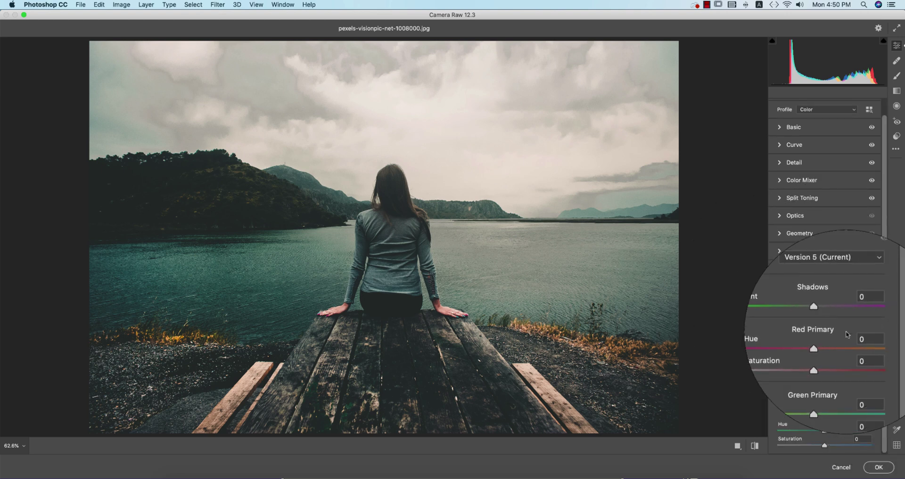
left_click(783, 268)
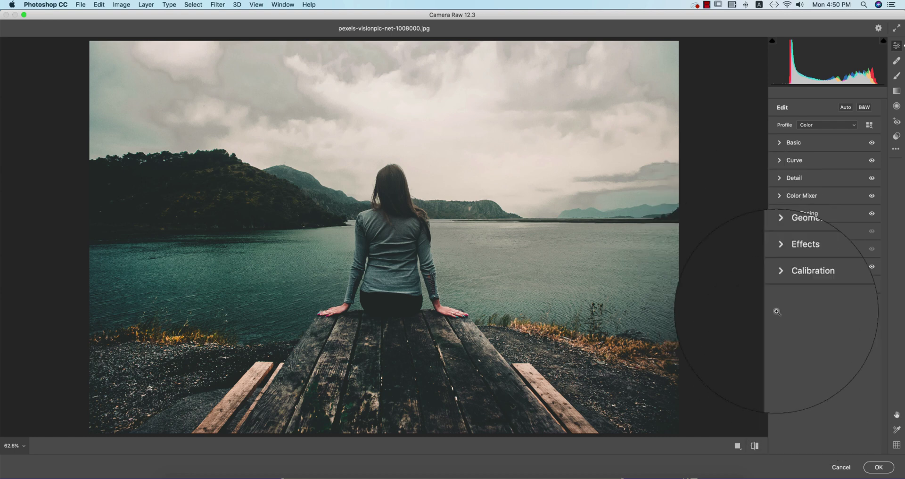
left_click(754, 446)
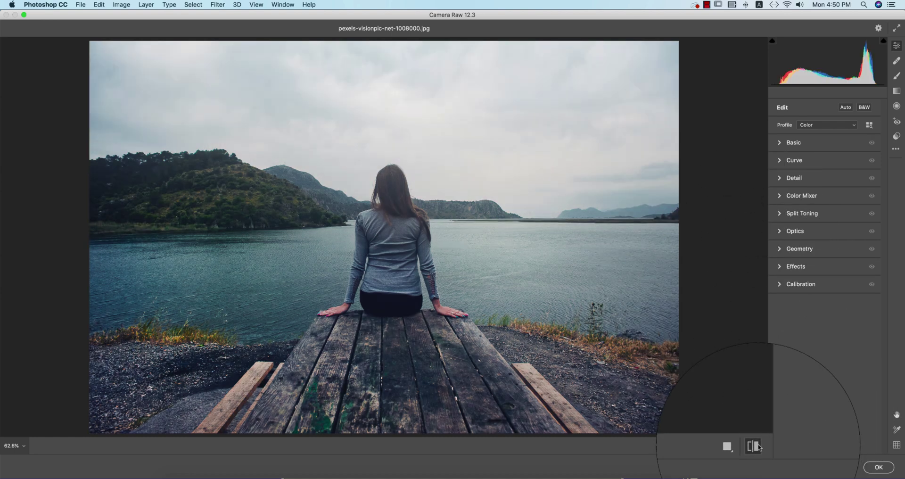
left_click(754, 446)
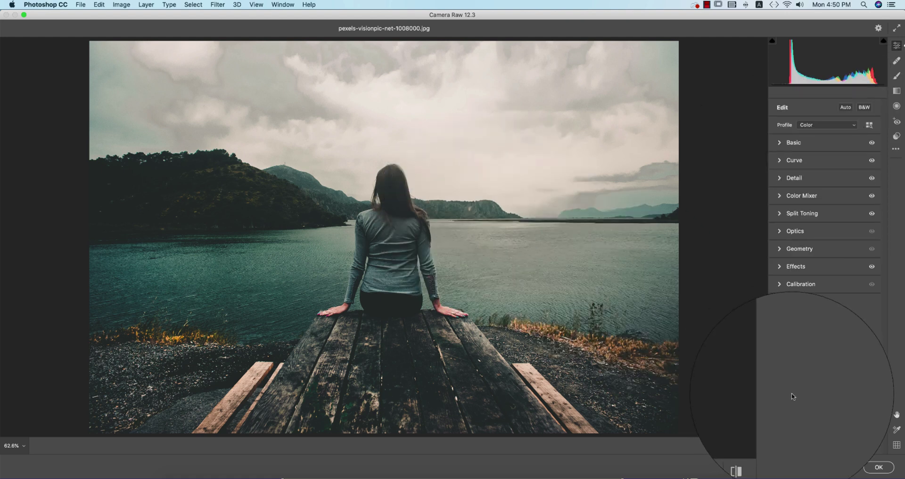
left_click(873, 468)
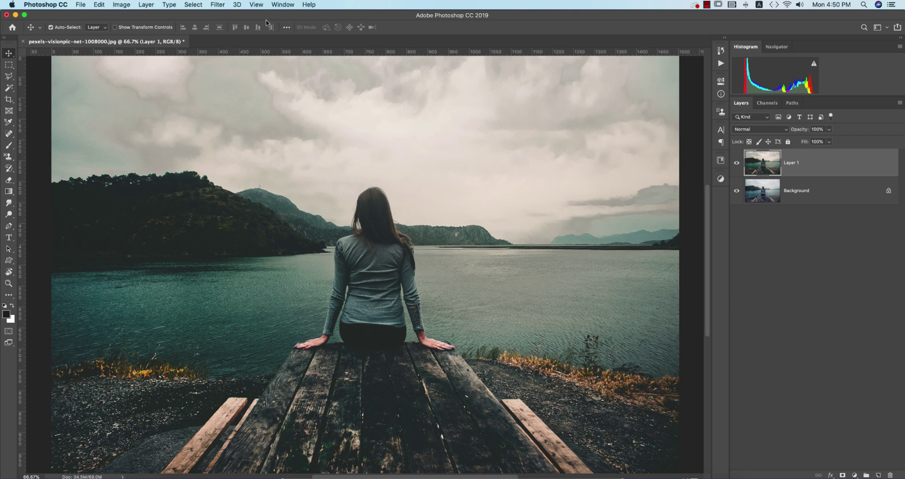
Launch Filter > Nik Collection > Color Efex Pro 4 on Layer 1
left_click(215, 5)
mouse_move(297, 244)
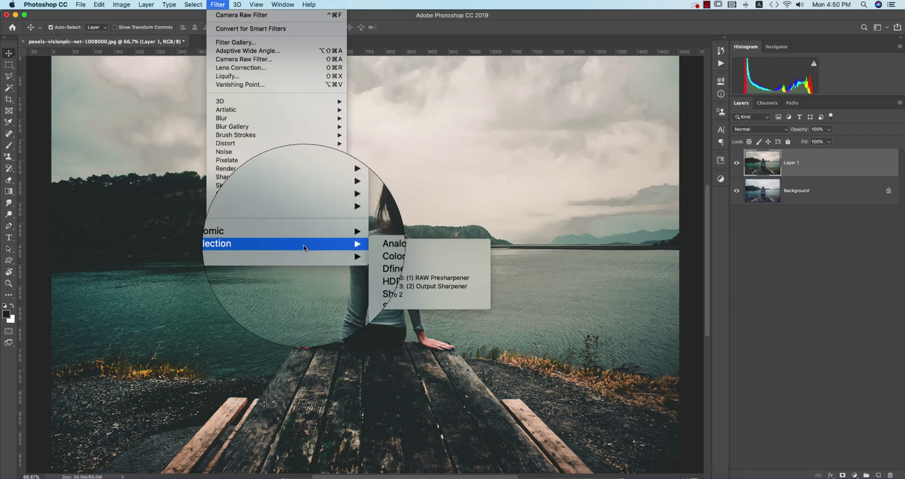
left_click(368, 256)
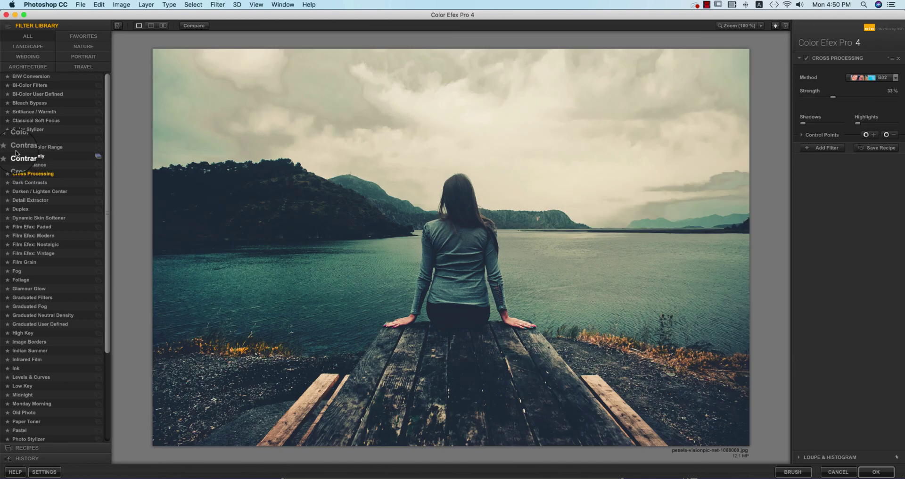
Apply Cross Processing with method T04 at about 15% strength and return to Photoshop
left_click(23, 175)
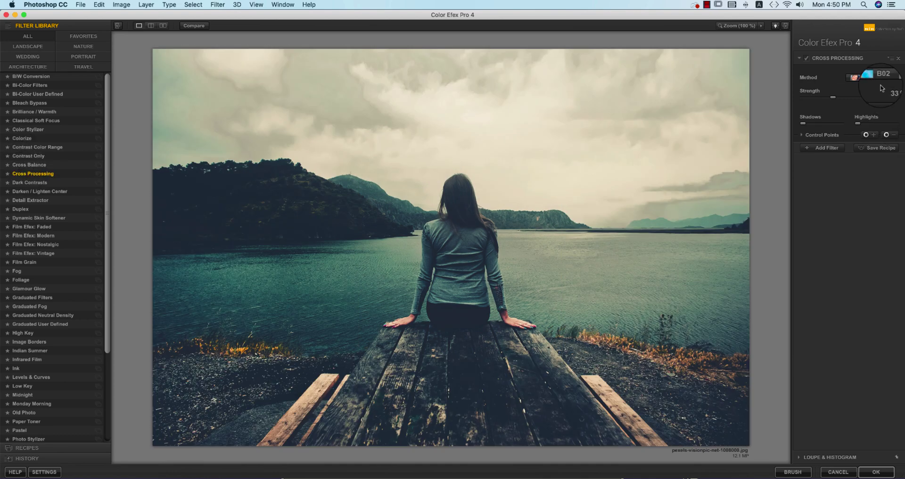
left_click(870, 79)
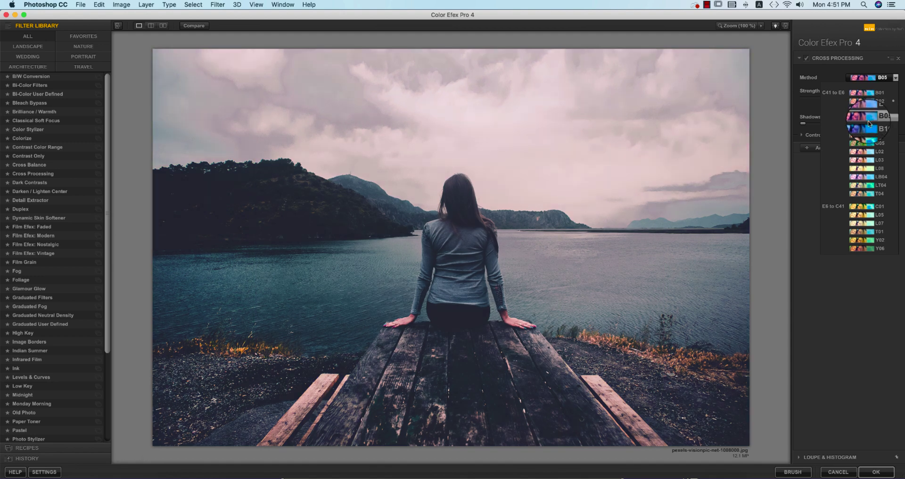
left_click(871, 193)
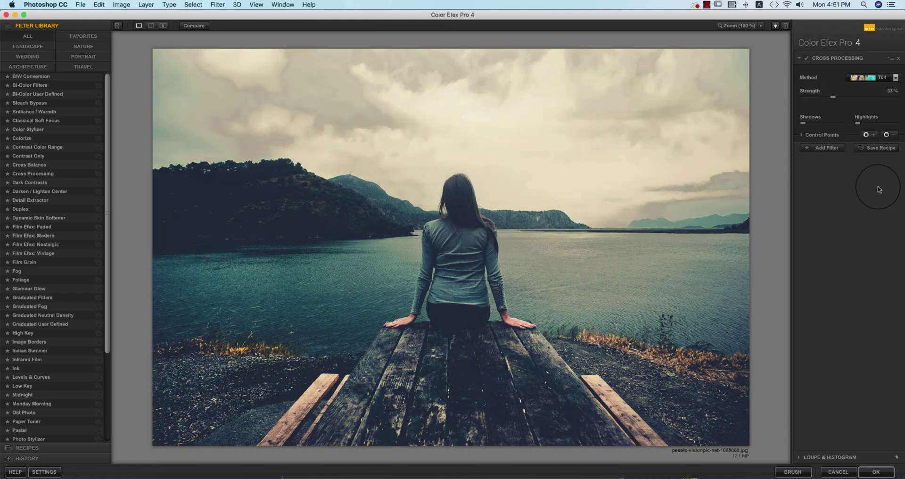
left_click_drag(833, 97, 817, 98)
left_click(876, 471)
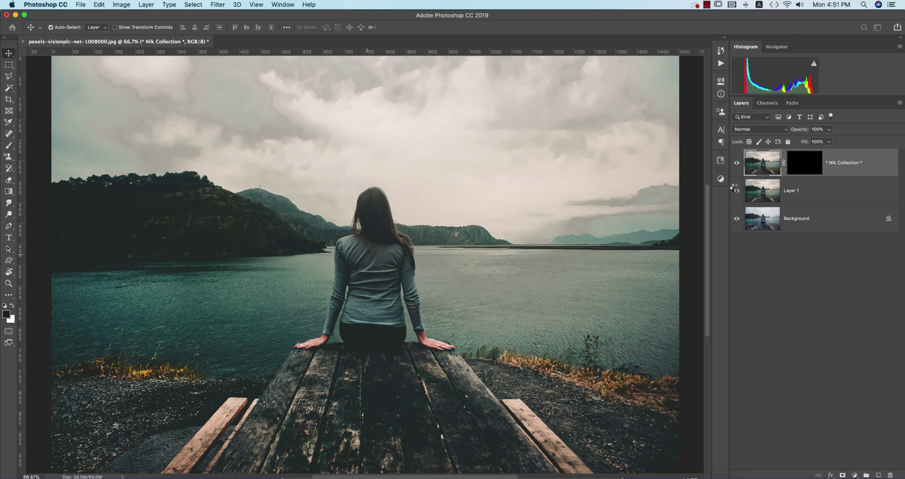
left_click(737, 219, "alt")
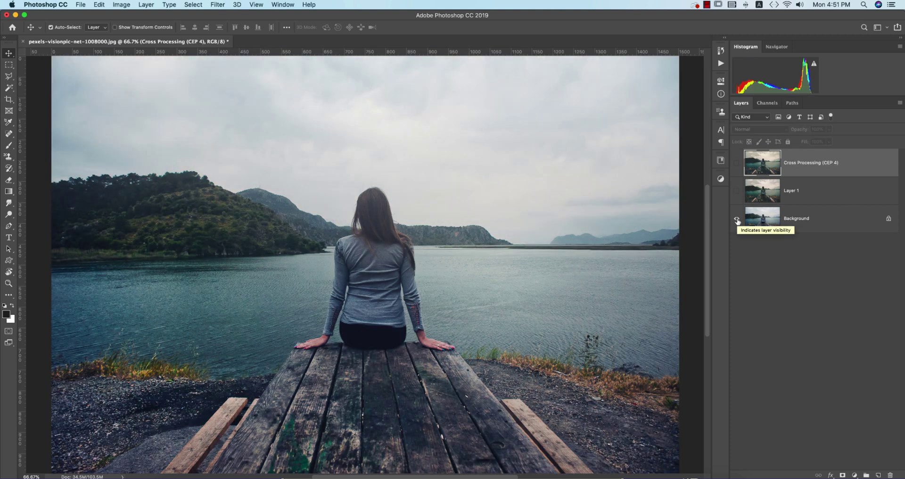
left_click(737, 219, "alt")
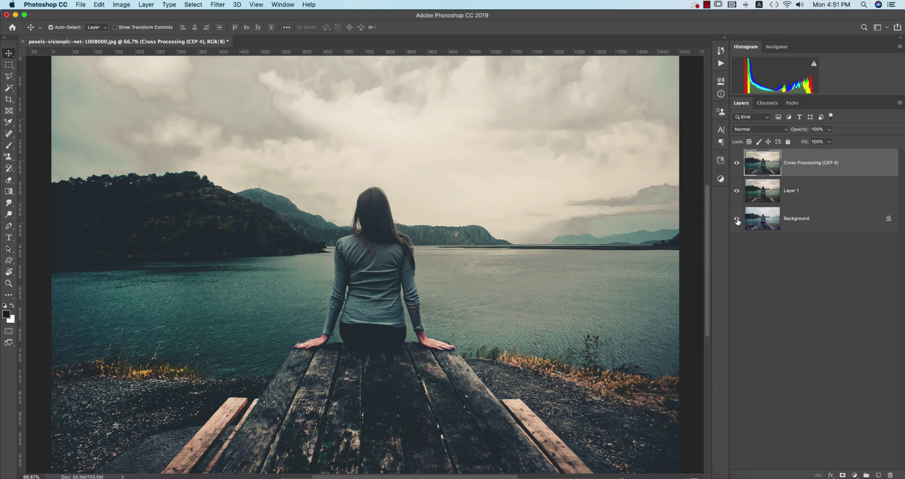